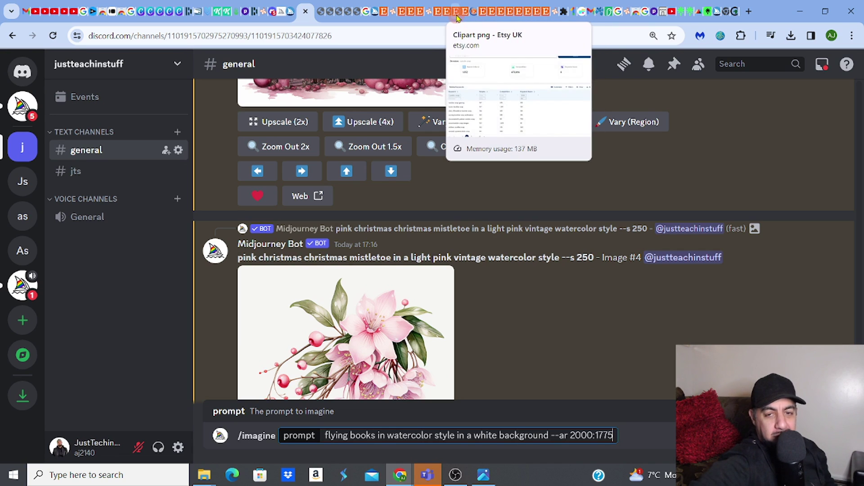
Bring up EverBee's 'tumbler wrap' search box and its related keywords table
click(458, 17)
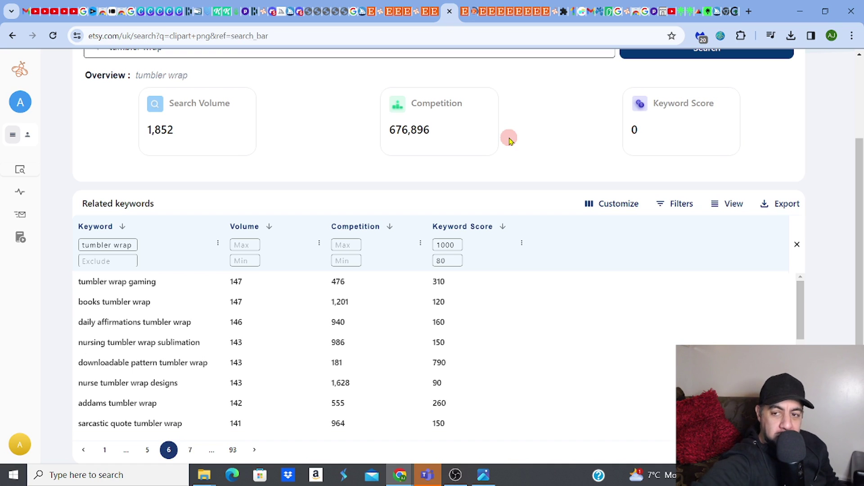
drag(861, 208, 861, 184)
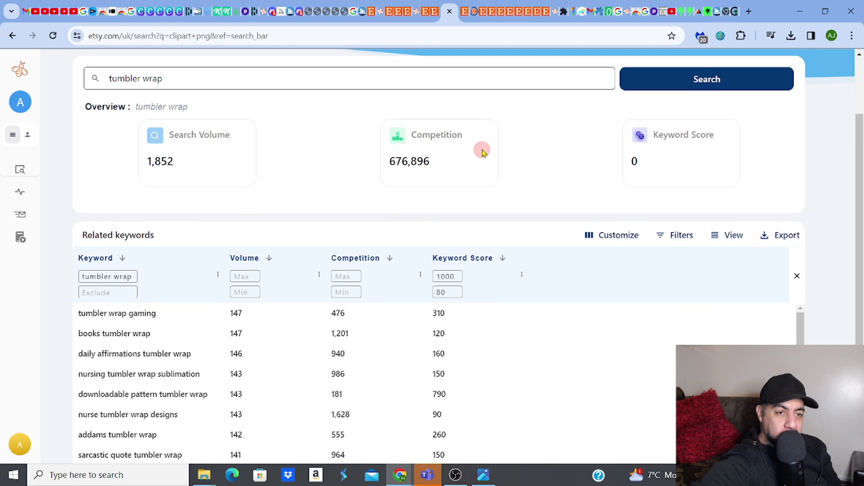
mouse_move(7, 138)
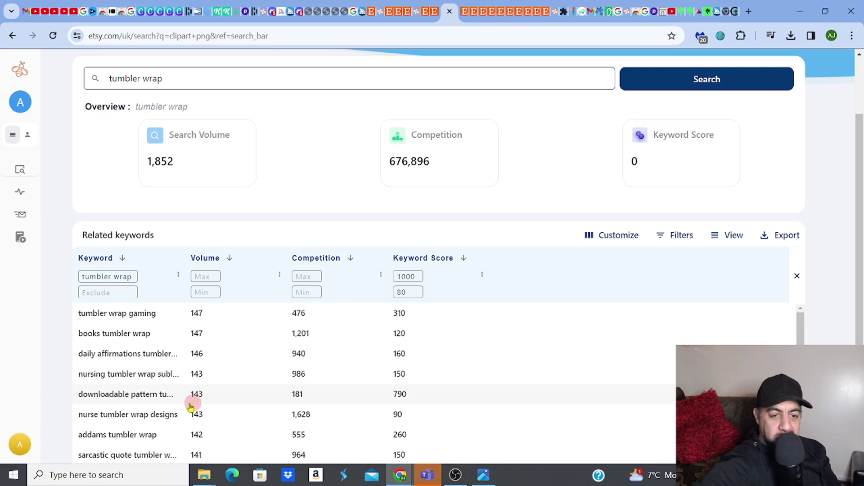
Select 'daily affirmations' and then 'books tumbler wrap' in the related keywords list
drag(859, 326, 859, 330)
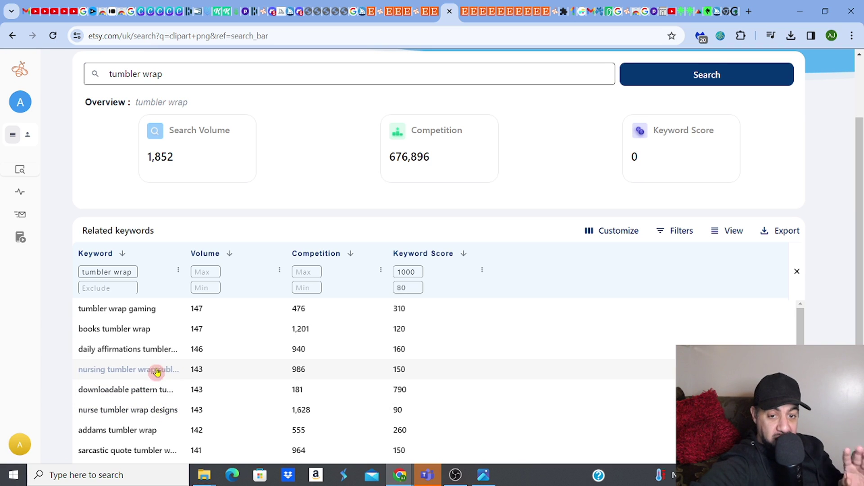
click(135, 355)
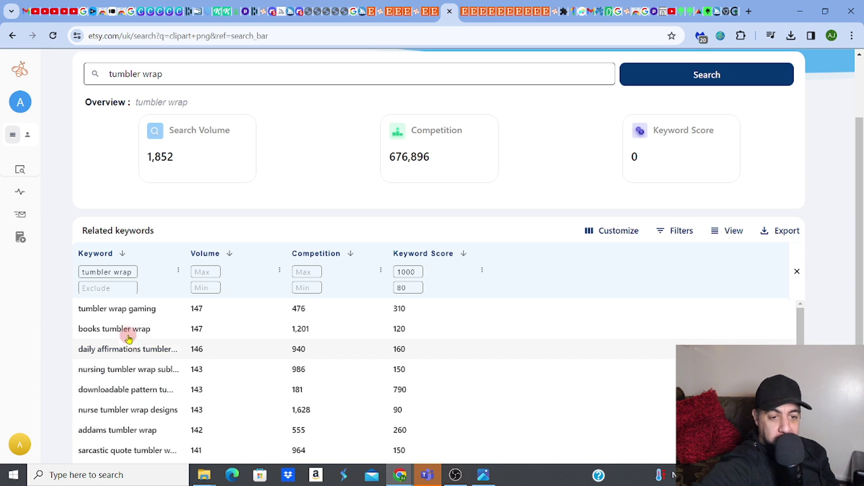
click(128, 337)
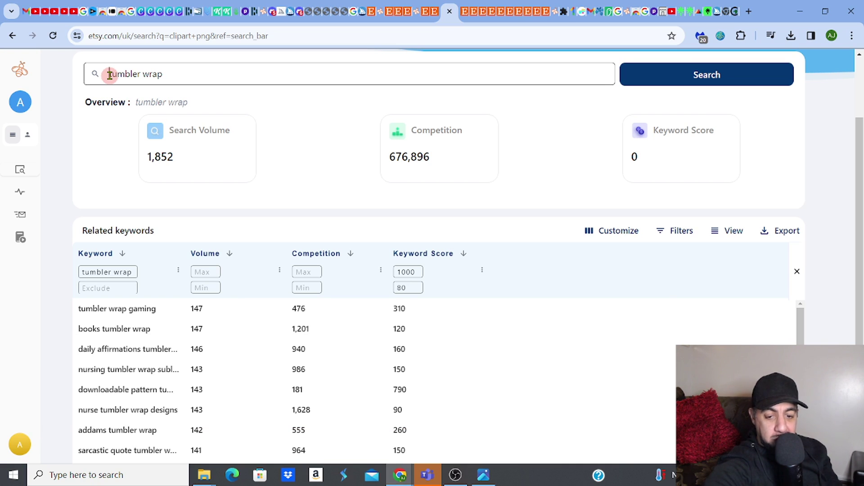
Search EverBee for 'books tumbler wrap', then go back to the Midjourney Discord channel
text(books)
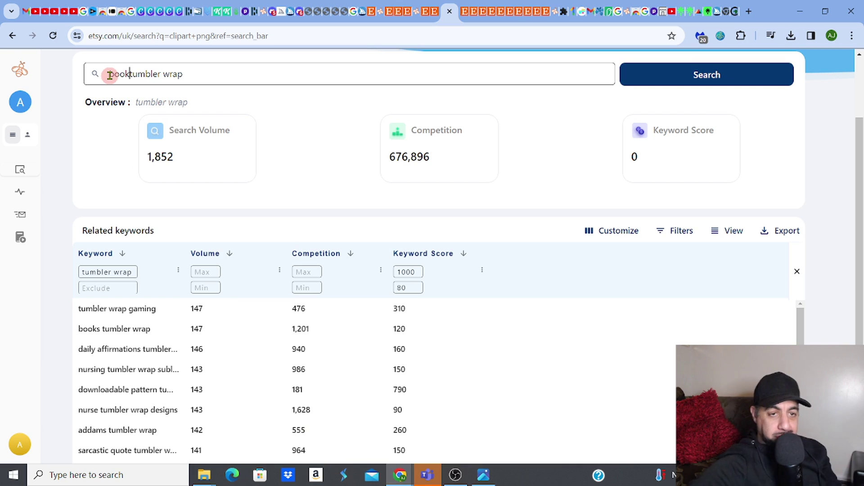
click(651, 74)
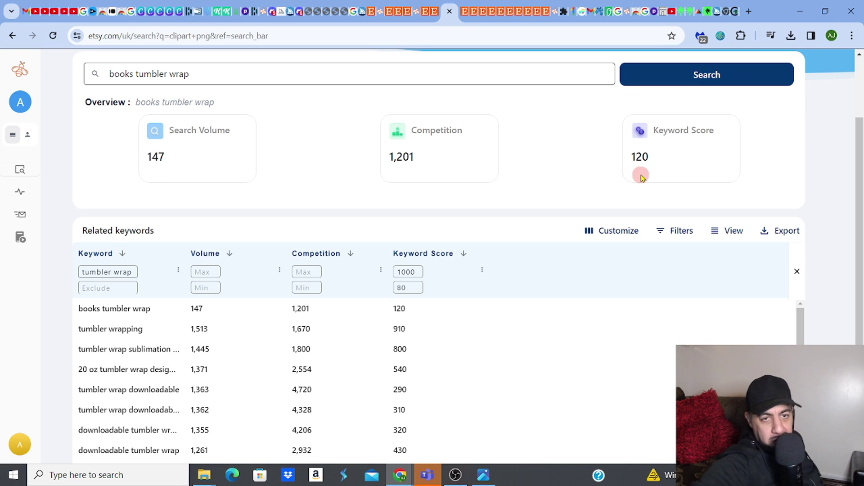
click(299, 11)
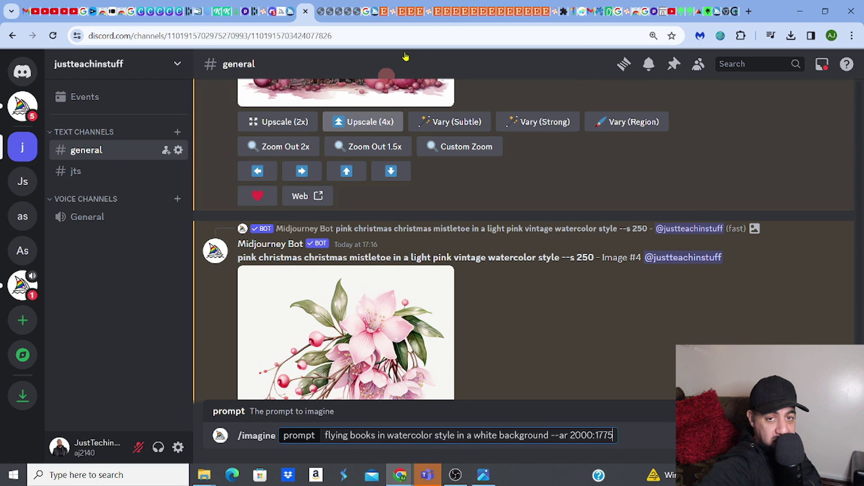
Scroll through Etsy's 'books tumbler wrap' listings to review competing digital designs and prices
click(448, 19)
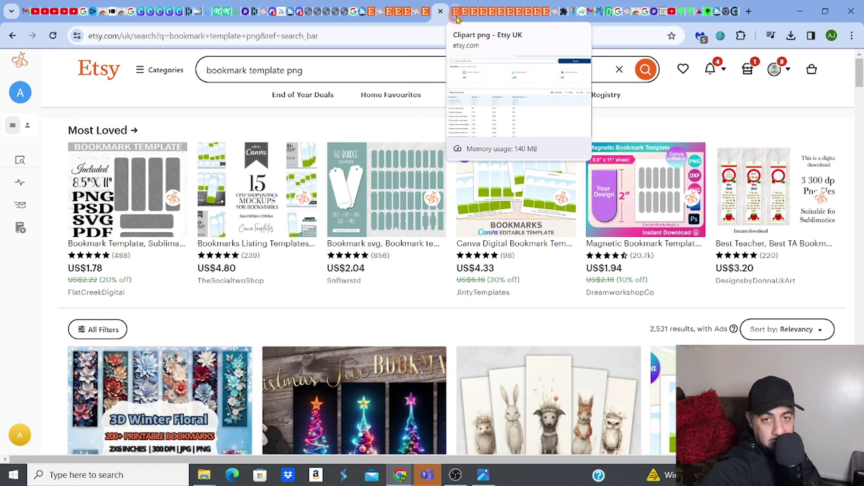
click(472, 17)
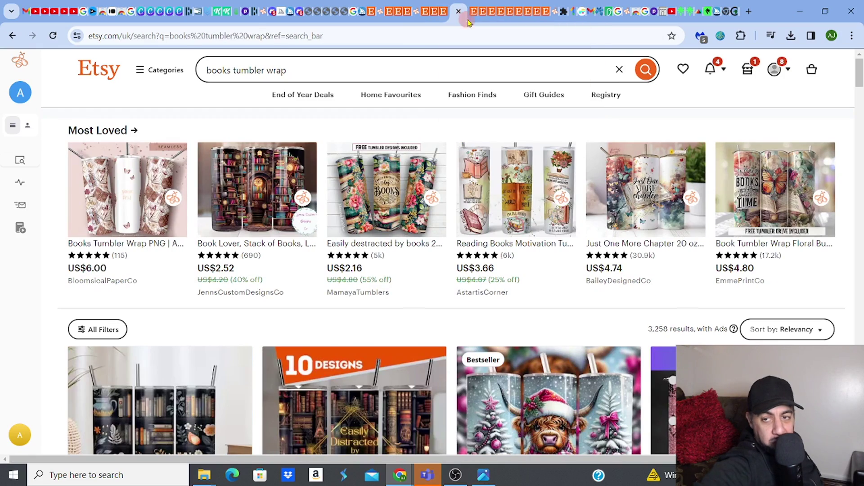
scroll(858, 74, down, 3)
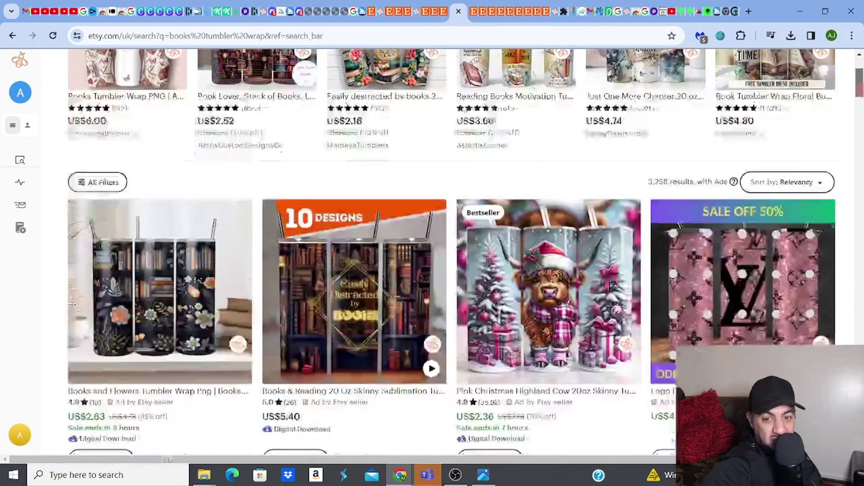
scroll(456, 252, down, 12)
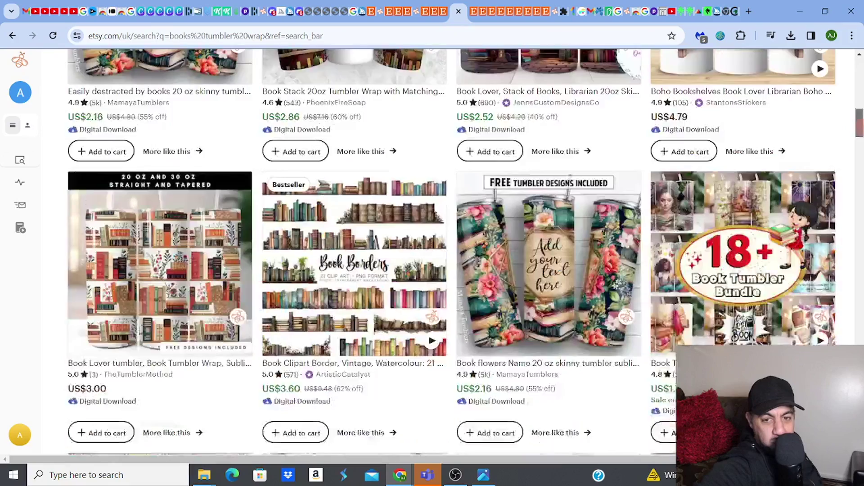
scroll(466, 253, down, 5)
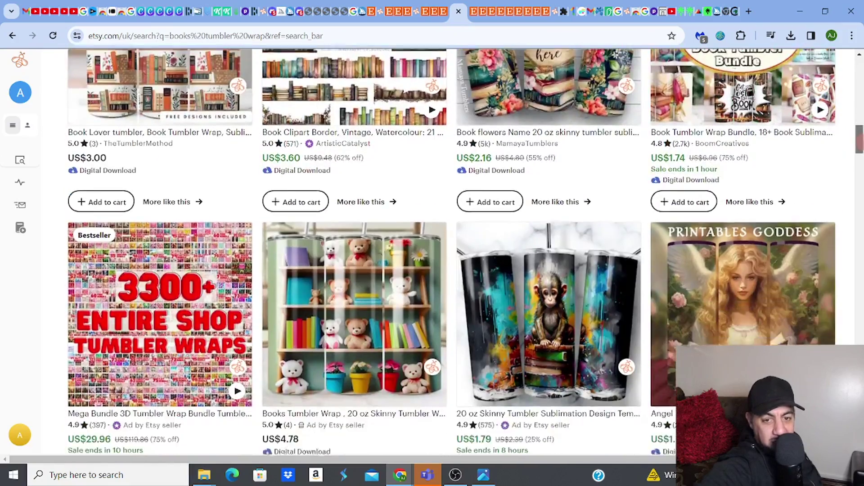
scroll(466, 252, down, 8)
scroll(466, 253, down, 6)
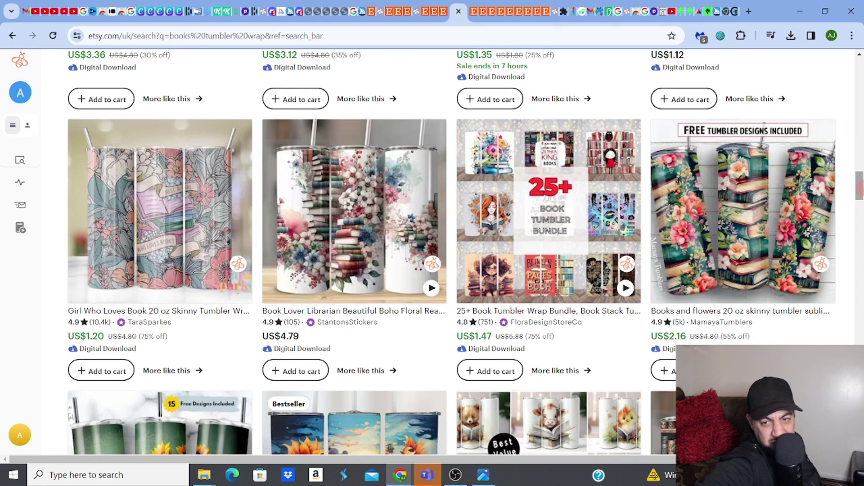
scroll(860, 198, down, 10)
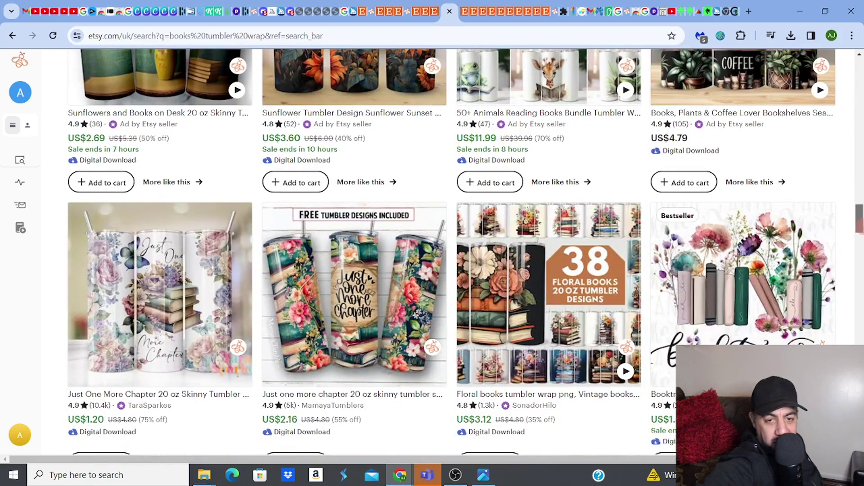
scroll(860, 198, down, 4)
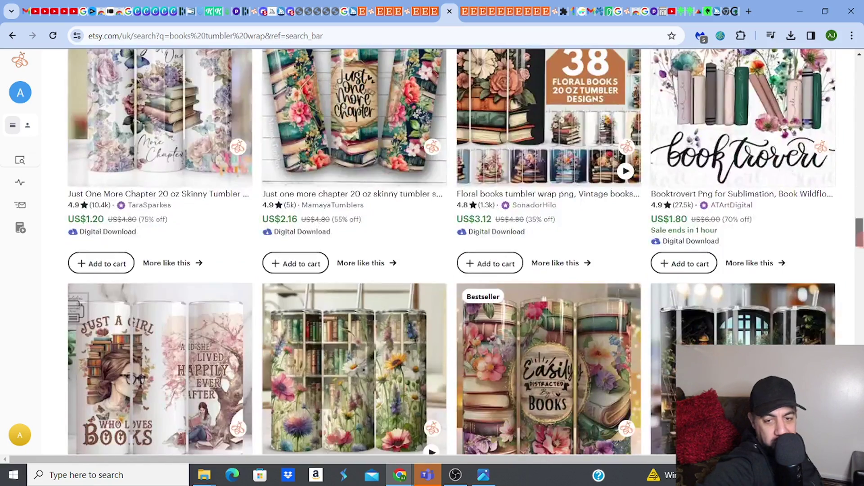
scroll(427, 75, up, 13)
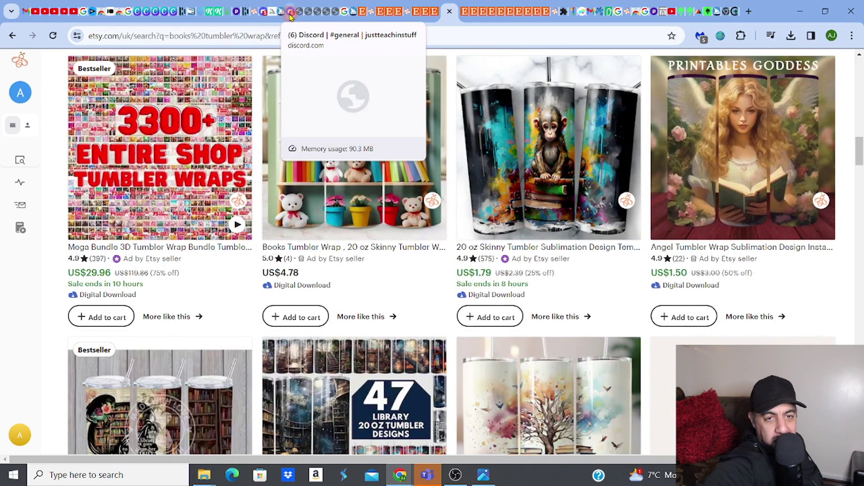
Add 'with flowers' after 'books' and delete 'flying' from the Midjourney prompt
click(290, 12)
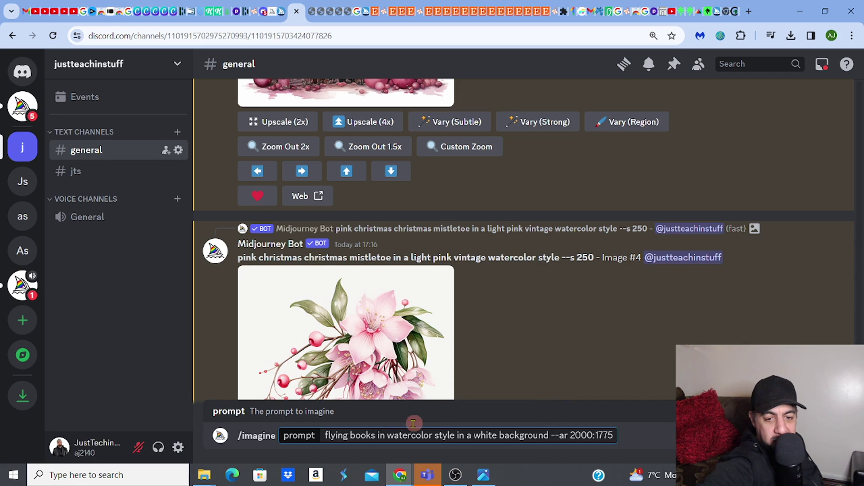
click(376, 435)
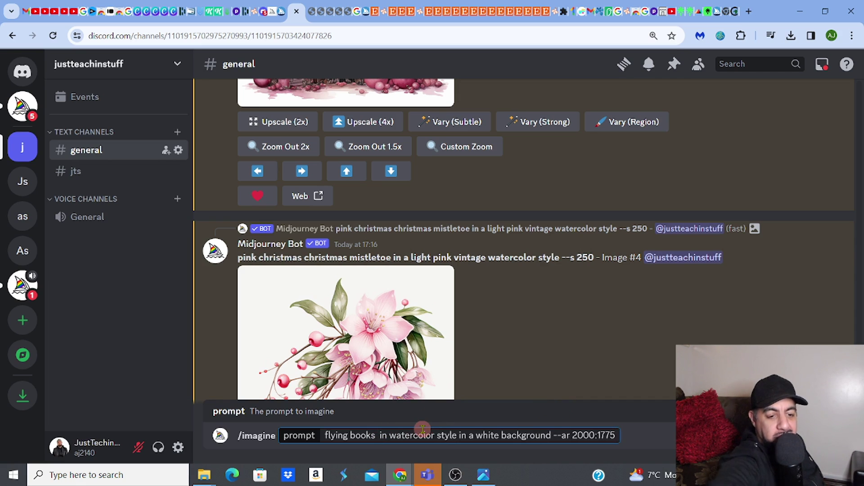
text(with)
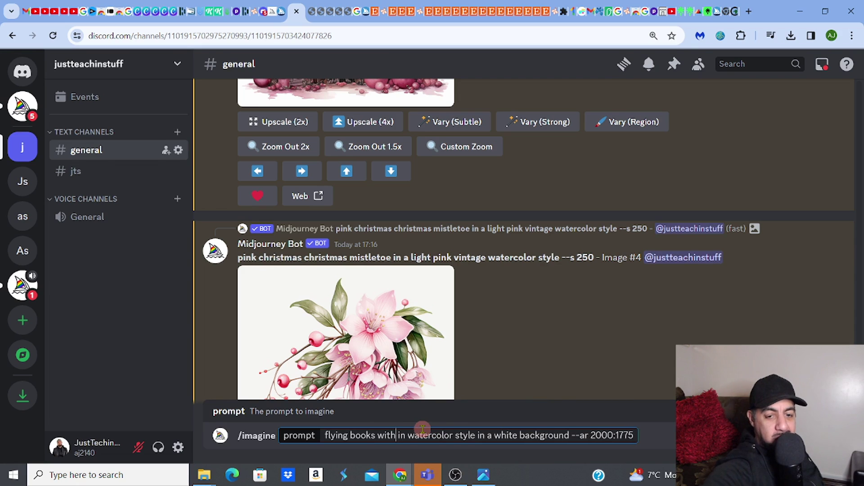
text( flo)
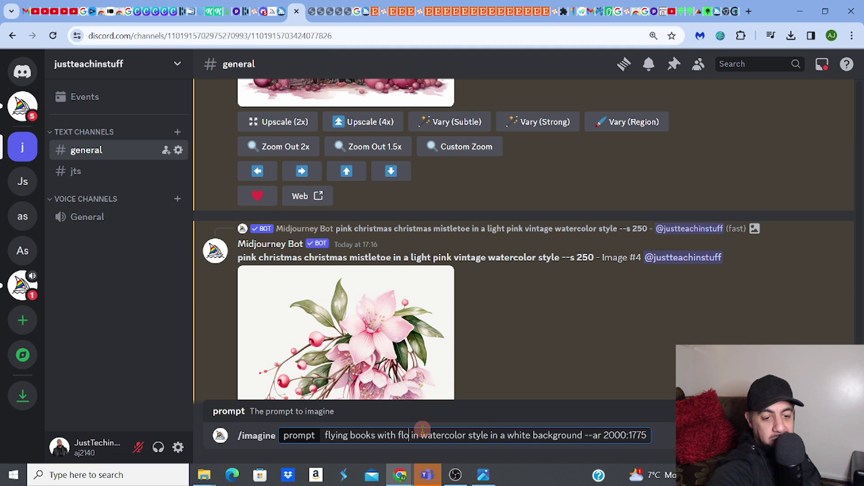
text(wers)
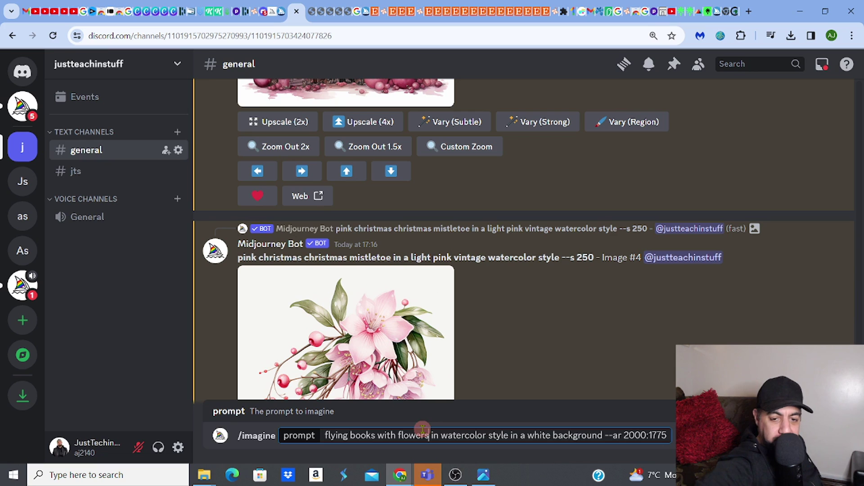
drag(324, 435, 348, 435)
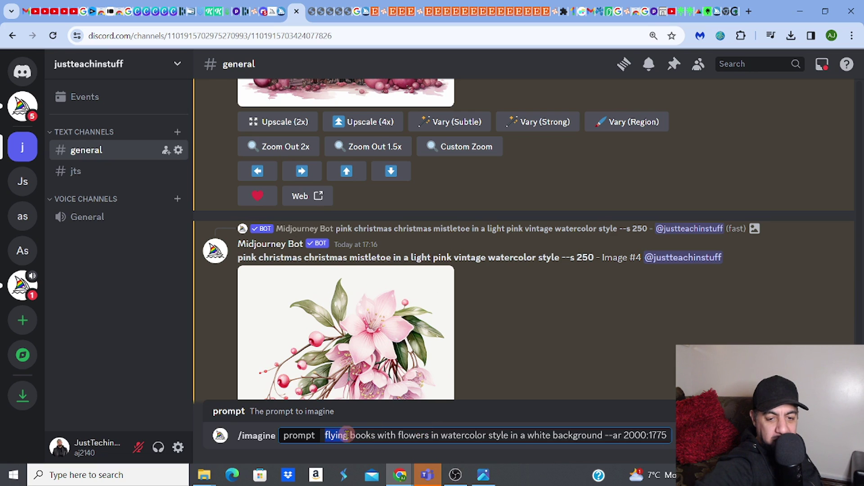
key(BackSpace)
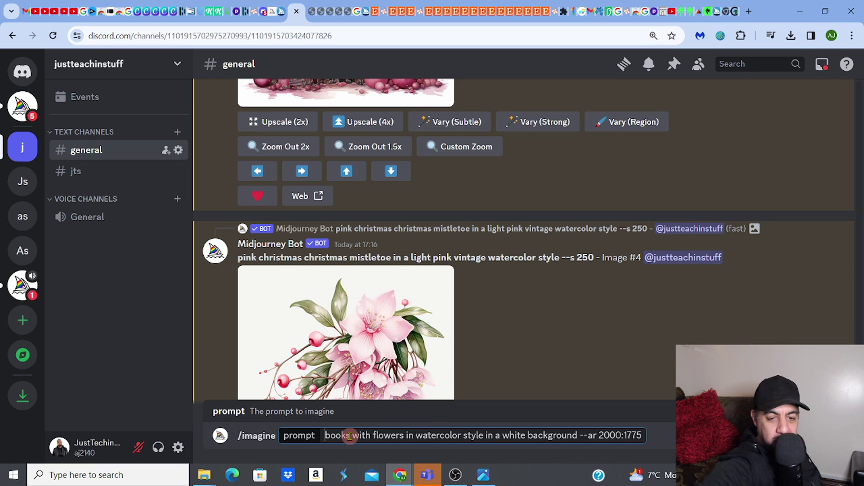
click(642, 434)
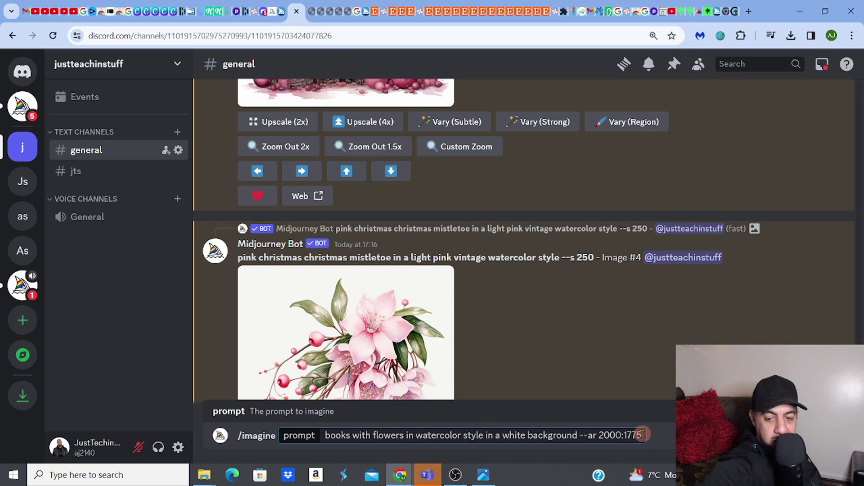
Submit the watercolor books-with-flowers prompt and let the four-image grid render
key(Return)
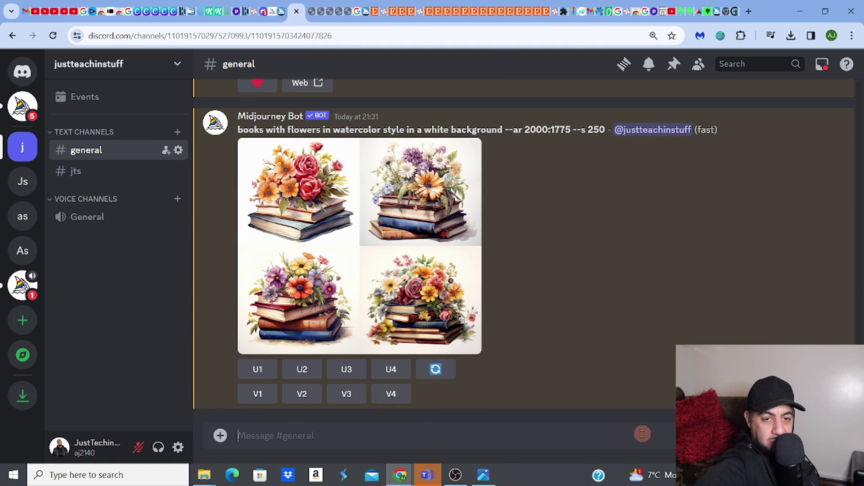
Upscale grid image #3 with U3, then upscale that result again at 4x
click(340, 375)
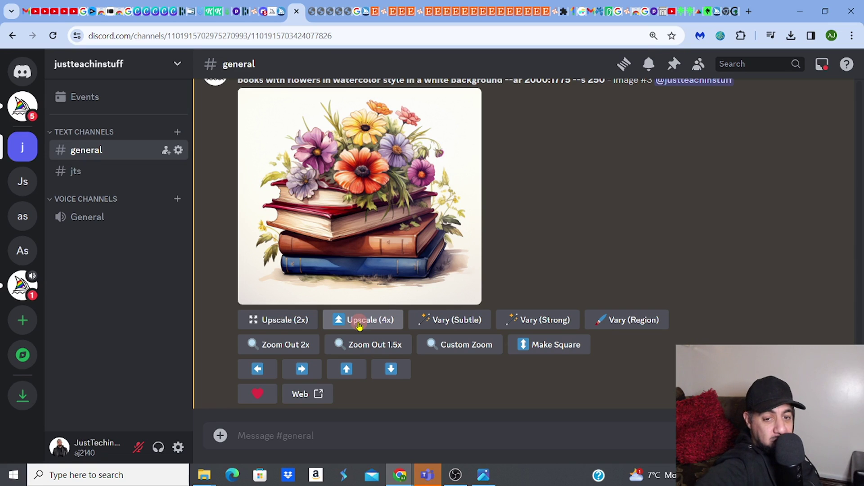
click(359, 321)
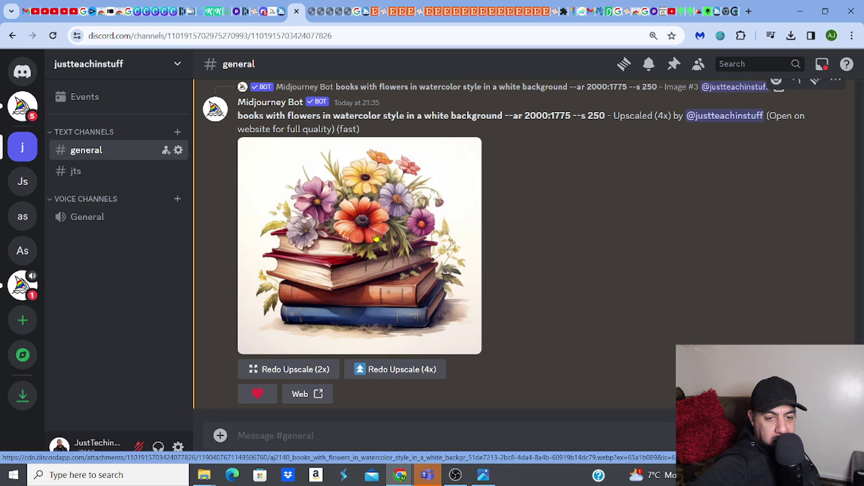
Open the 4x upscale in Chrome and zoom to full size on the pink flower
click(376, 237)
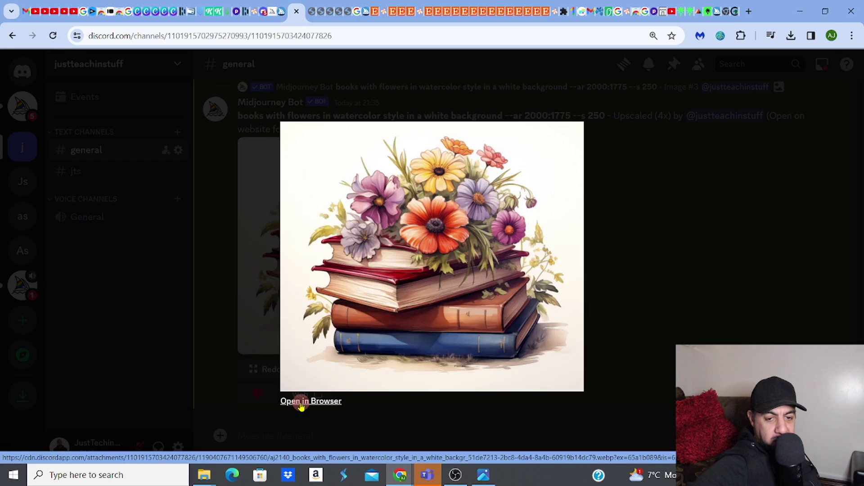
click(301, 402)
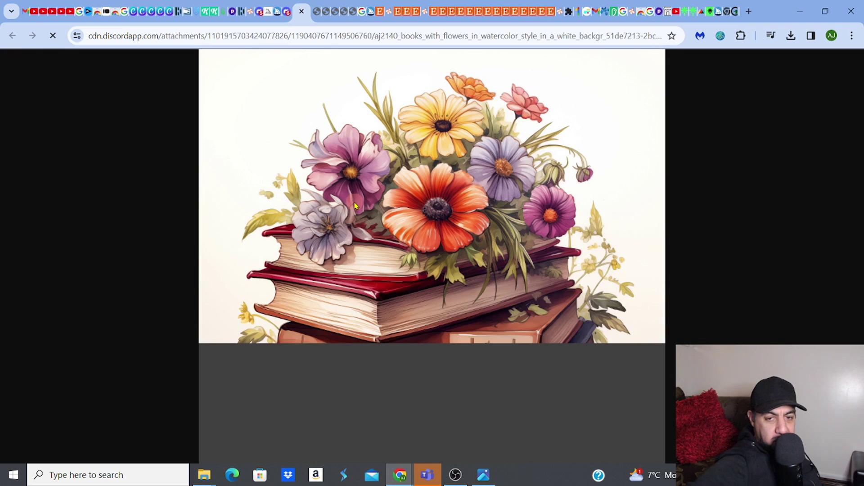
click(366, 256)
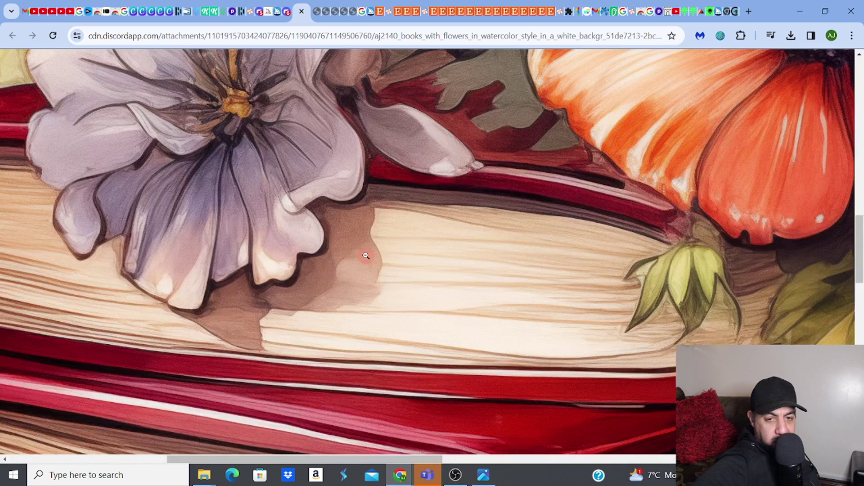
click(534, 186)
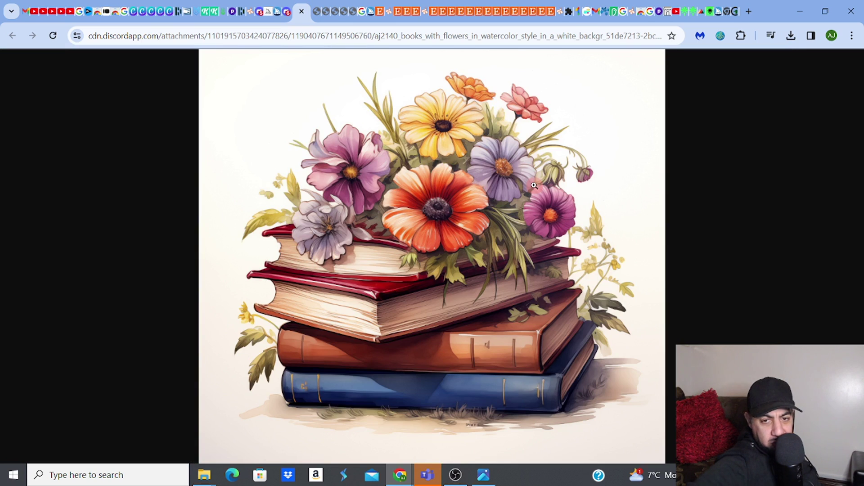
click(555, 238)
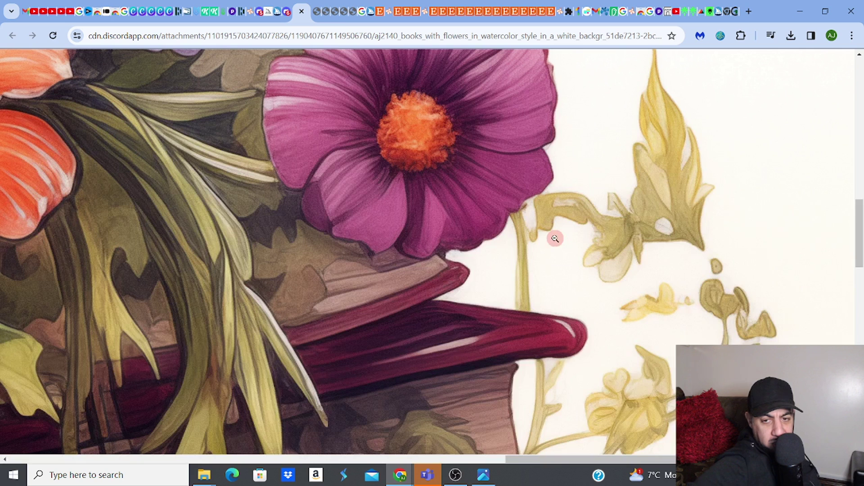
Save the upscaled image into the Downloads folder as a WEBP file
click(443, 300)
right_click(443, 300)
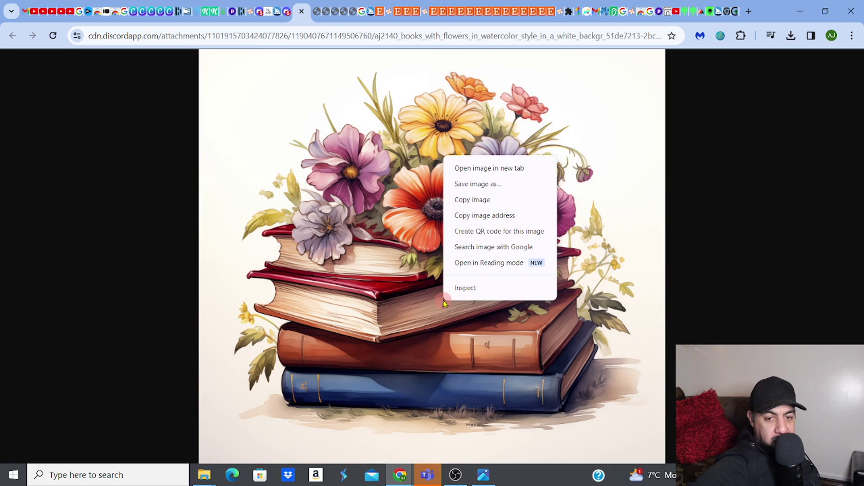
click(468, 185)
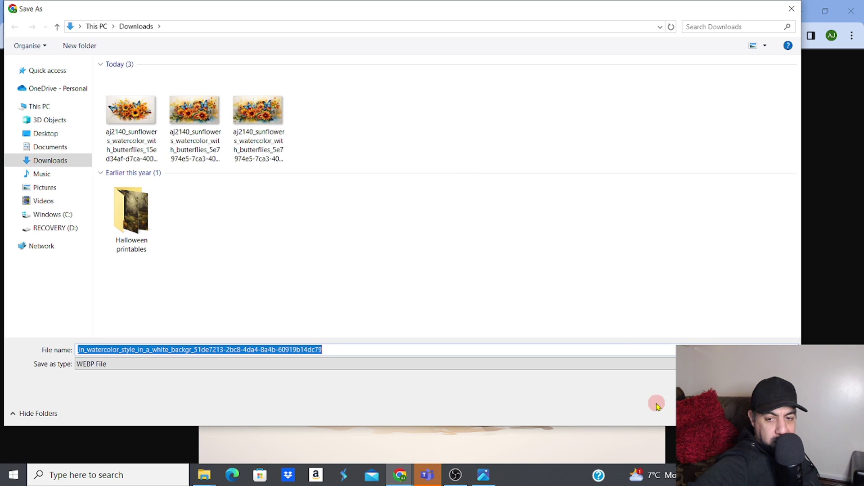
key(Return)
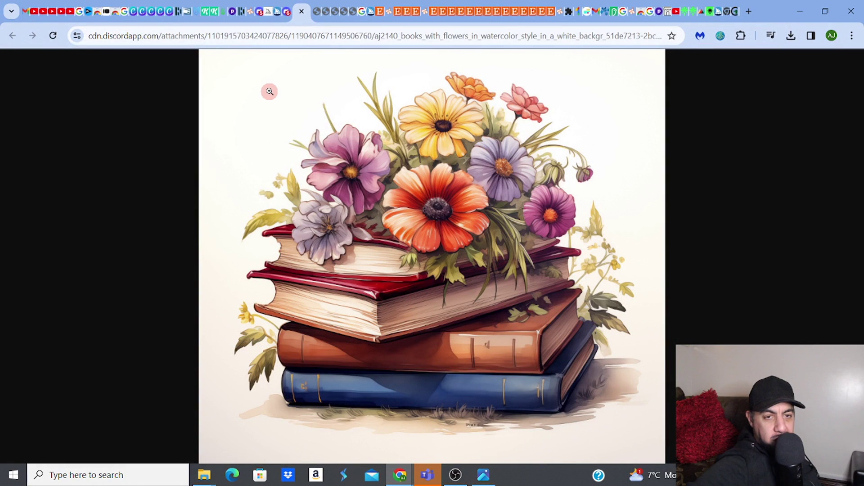
Create a Kittl artboard of 9.30 × 8.20 inches at 300 DPI
key(ctrl+w)
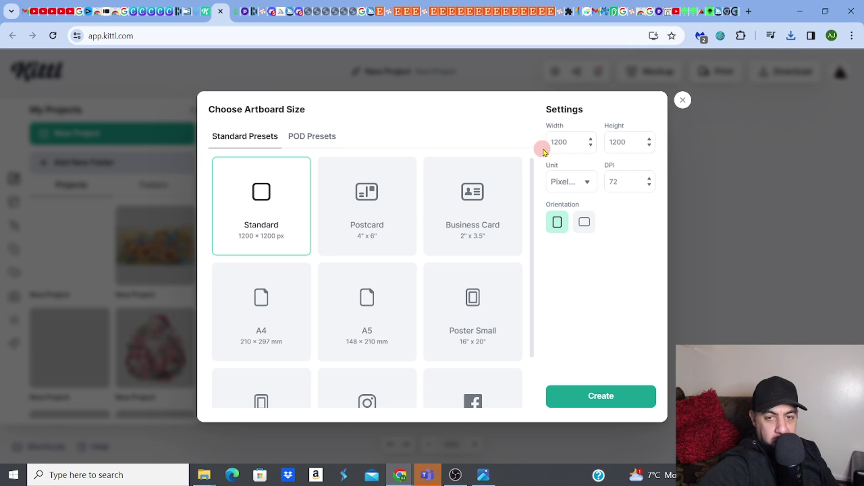
double_click(572, 142)
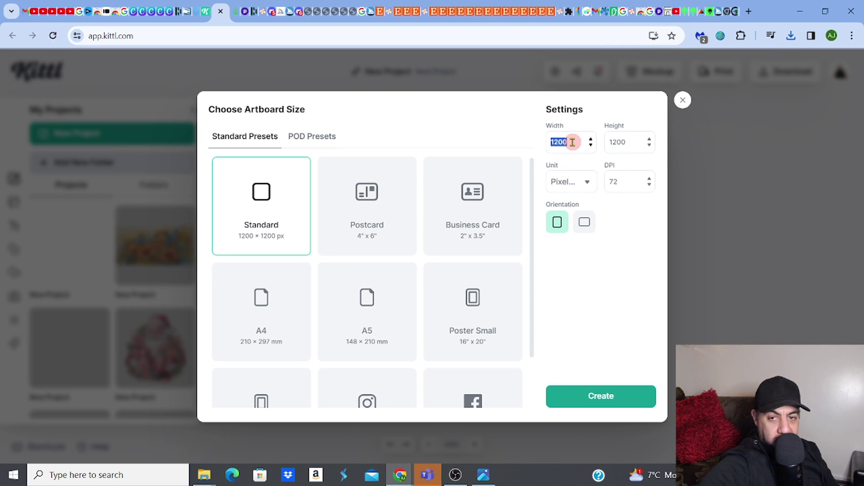
key(BackSpace)
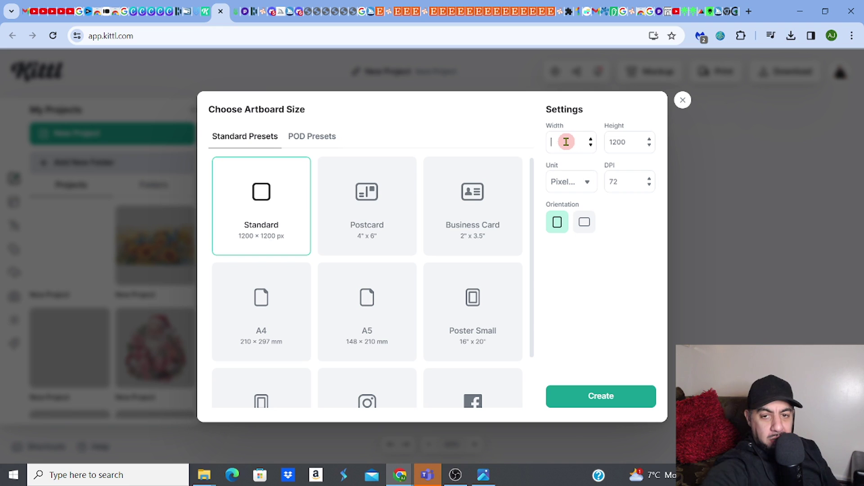
text(9.)
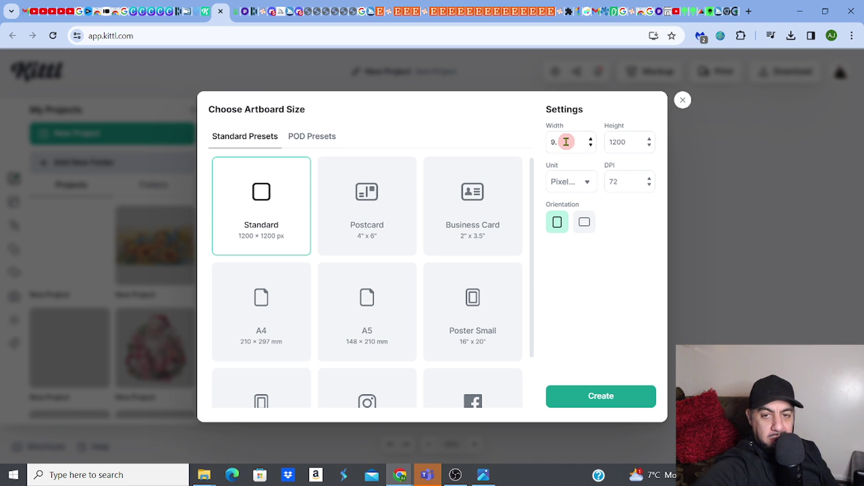
click(585, 183)
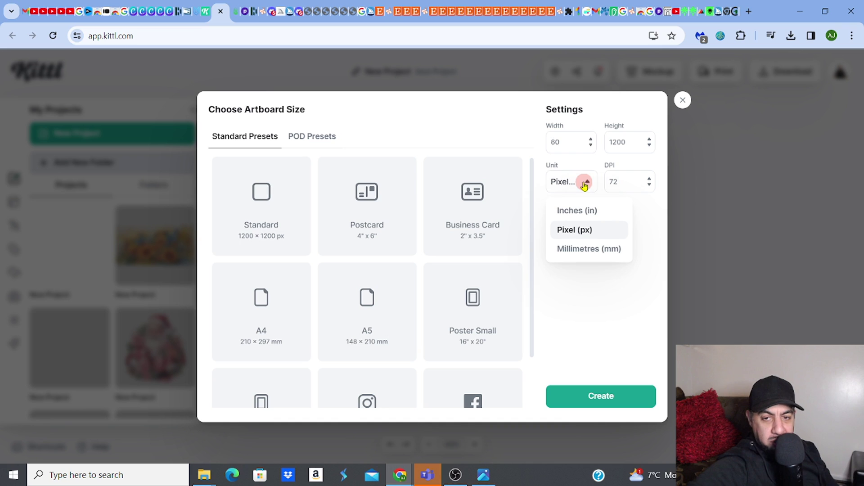
click(581, 216)
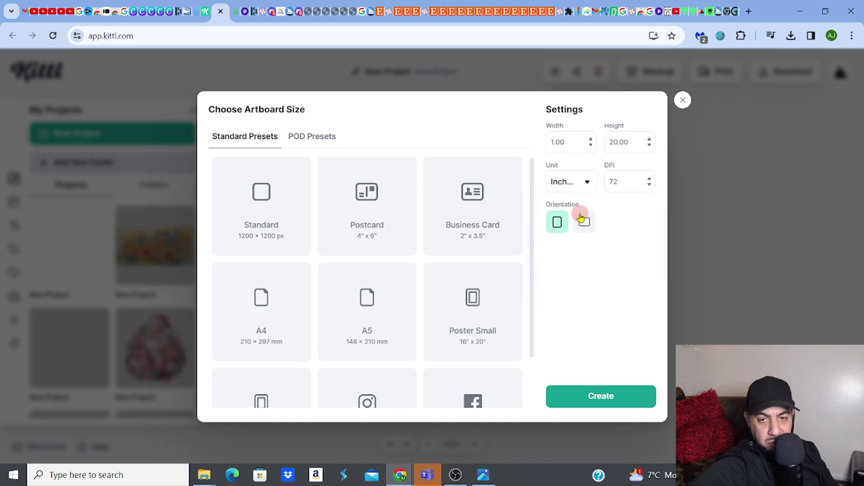
double_click(567, 142)
text(9)
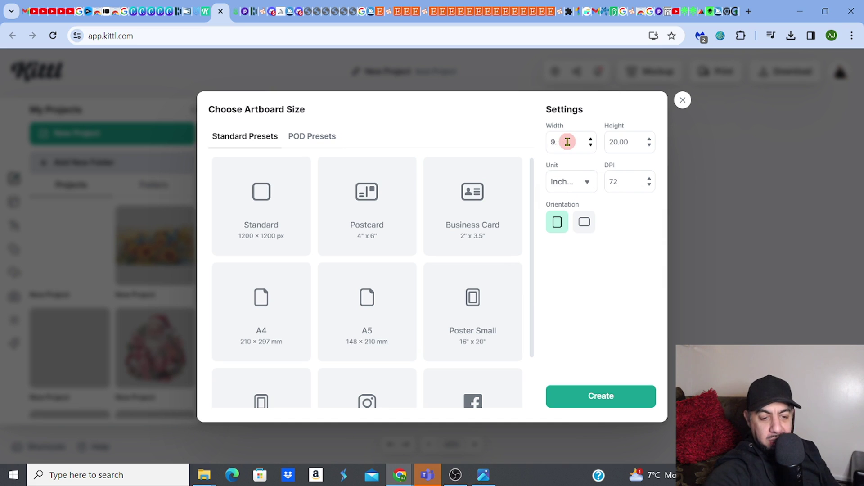
text(.)
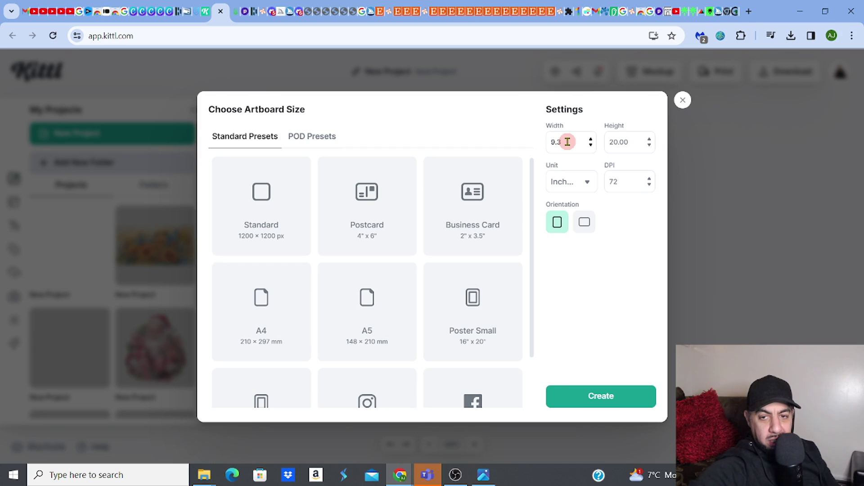
text(3)
click(635, 140)
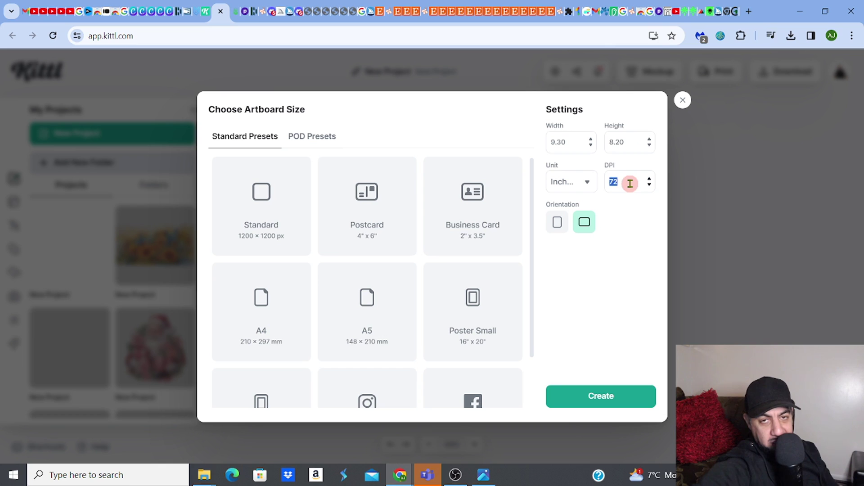
text(300)
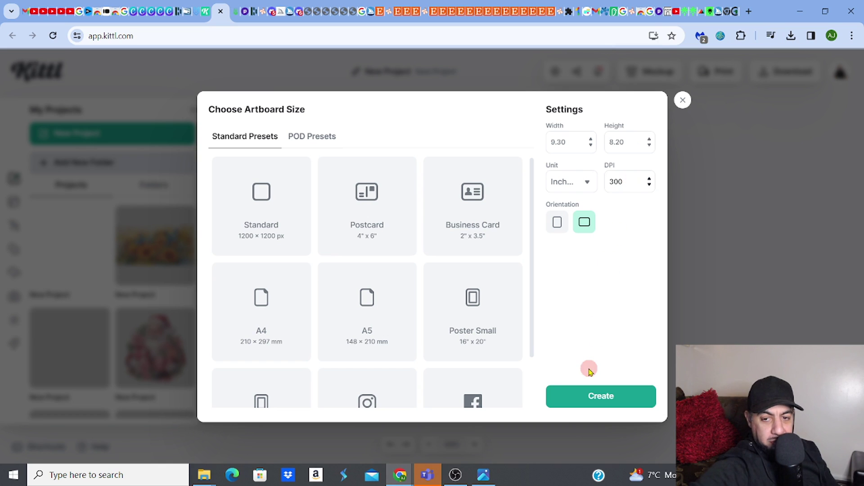
click(590, 396)
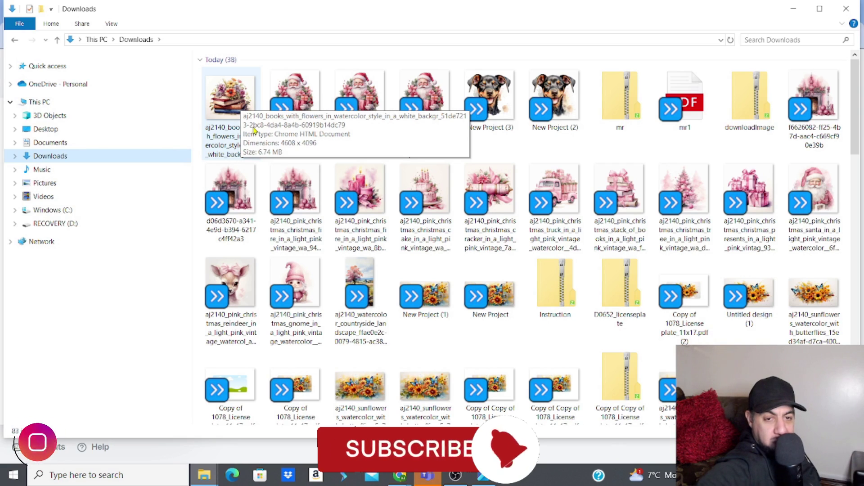
Confirm the books image in Downloads is 4608 × 4096, then go back to the Kittl Editor
click(302, 152)
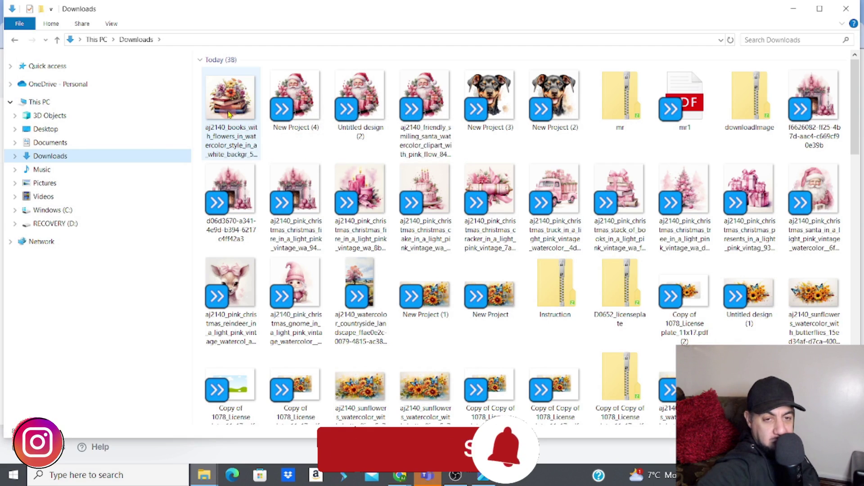
mouse_move(229, 114)
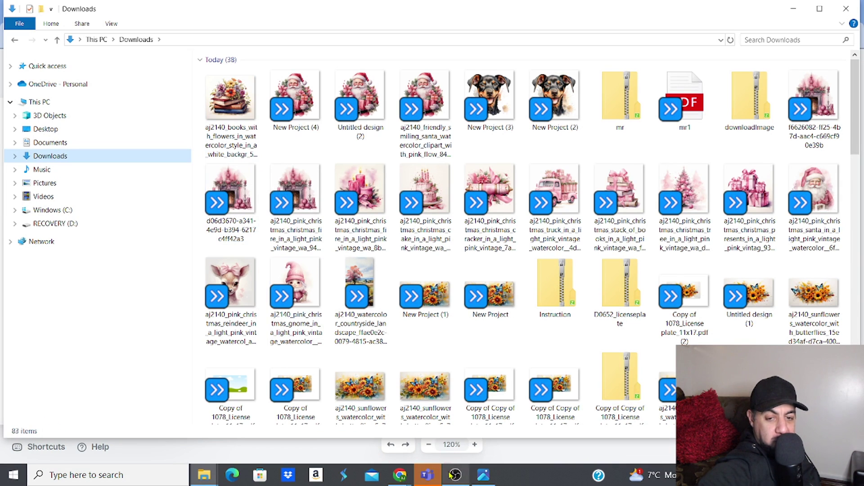
mouse_move(401, 482)
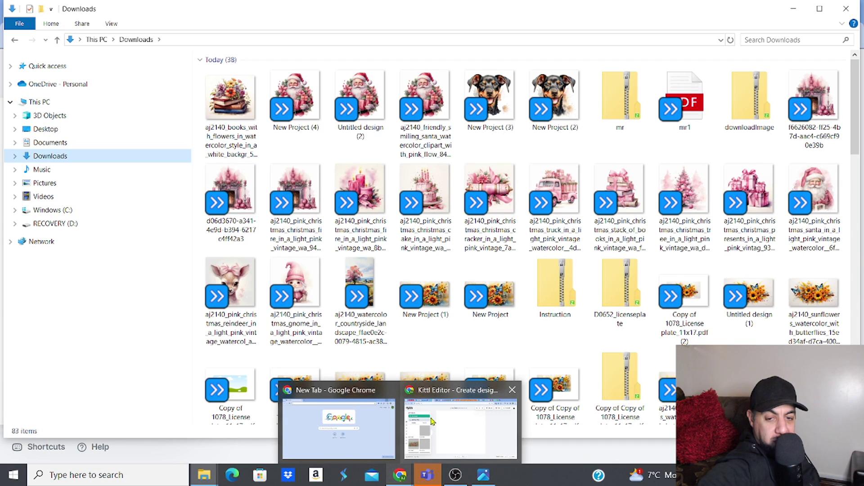
click(430, 396)
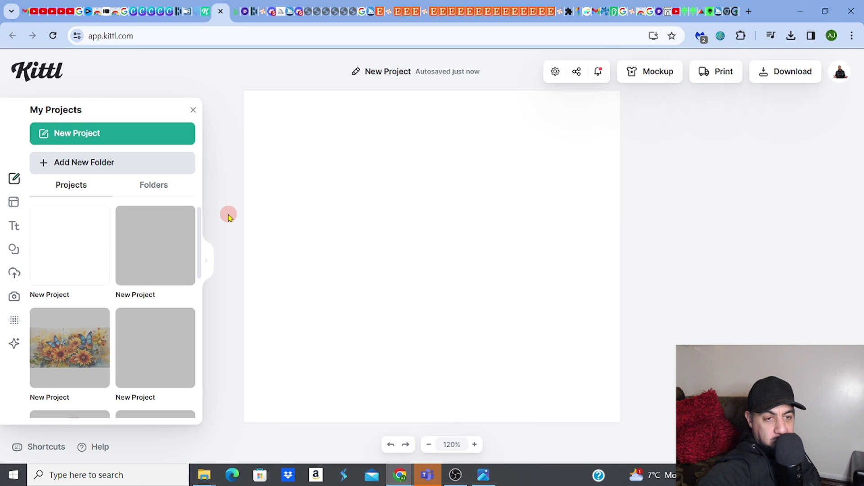
Upload the books-with-flowers image from Downloads and place it on the New Project canvas
click(14, 276)
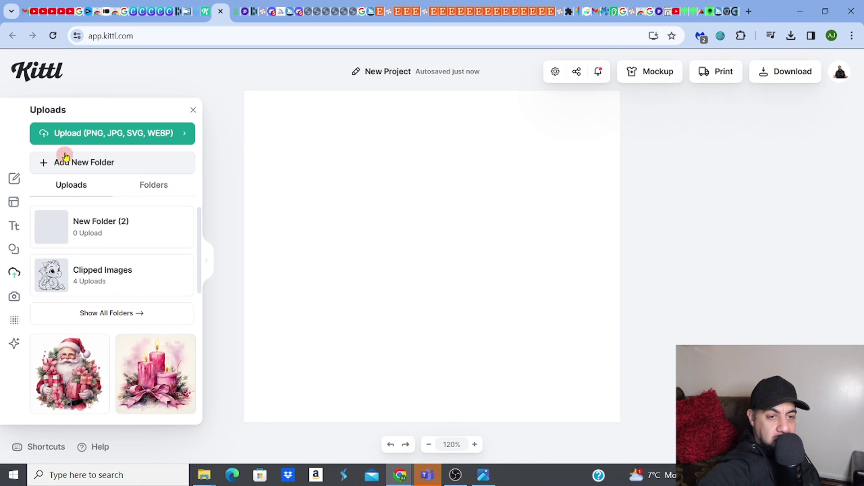
click(79, 132)
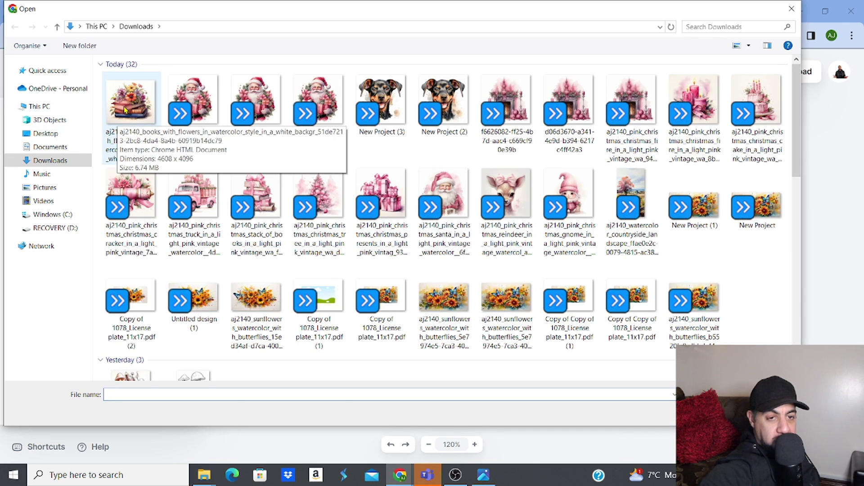
click(125, 109)
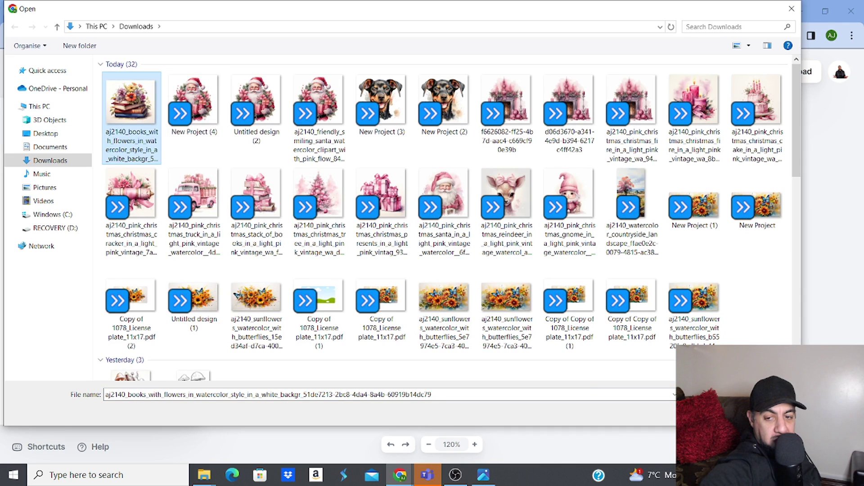
key(Return)
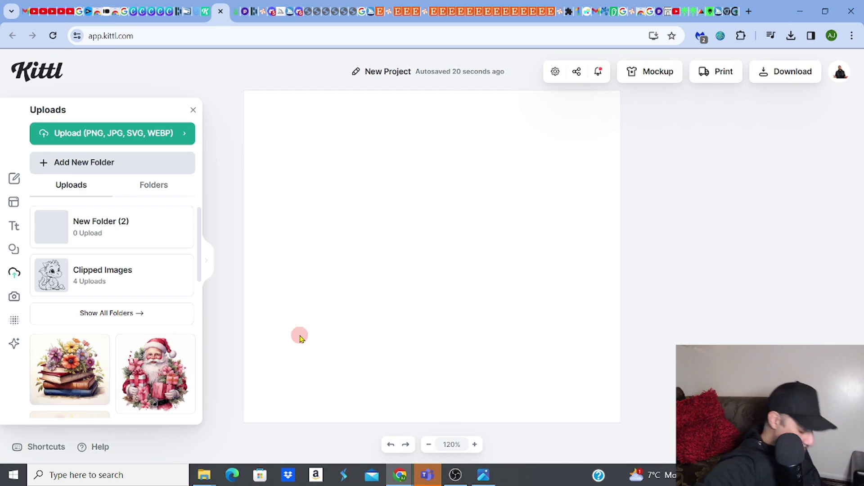
click(80, 369)
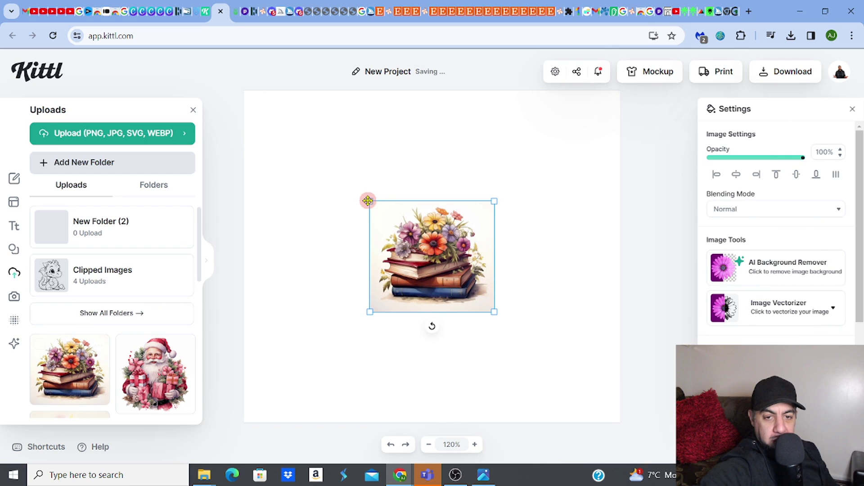
Resize and reposition the books image until it reaches all four artboard edges and corners
drag(290, 164, 259, 129)
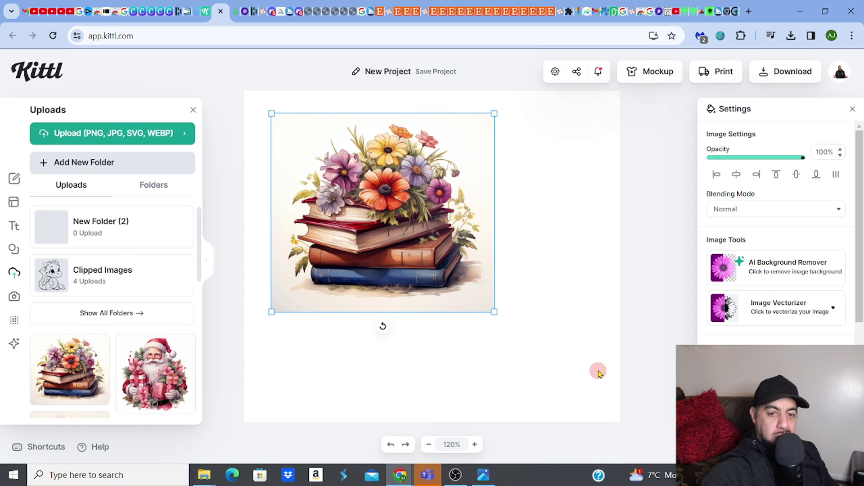
drag(494, 314, 610, 390)
drag(508, 320, 496, 307)
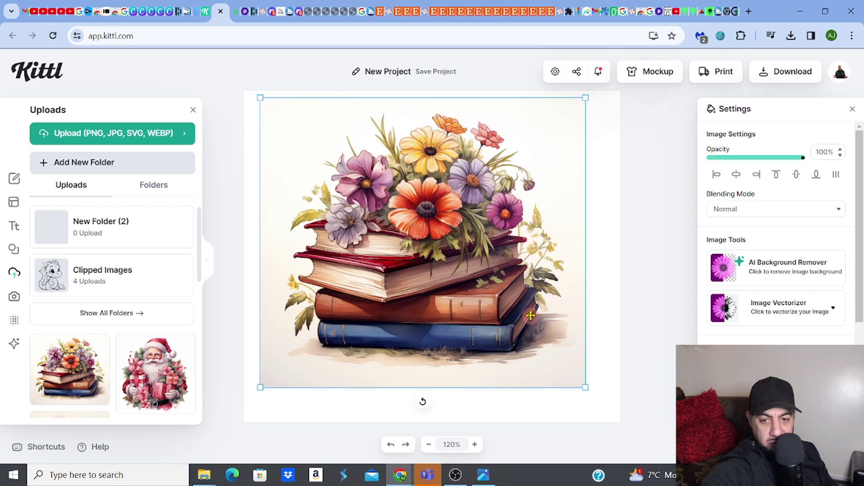
drag(588, 387, 615, 400)
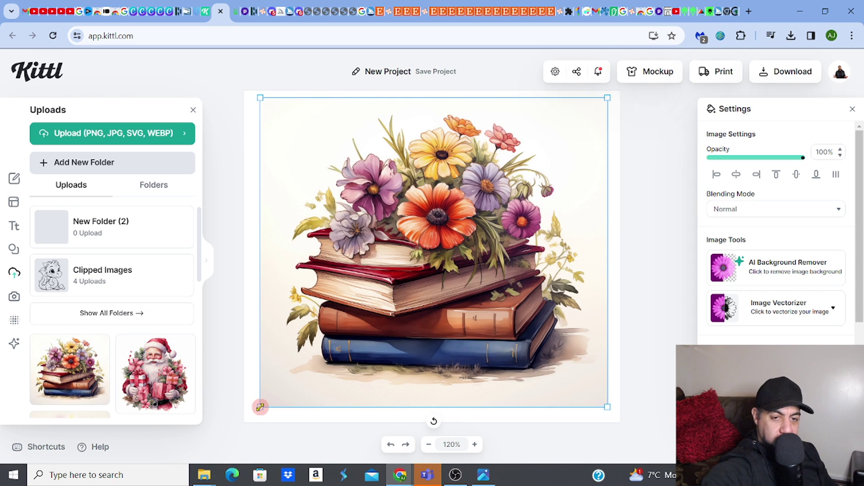
drag(260, 405, 231, 409)
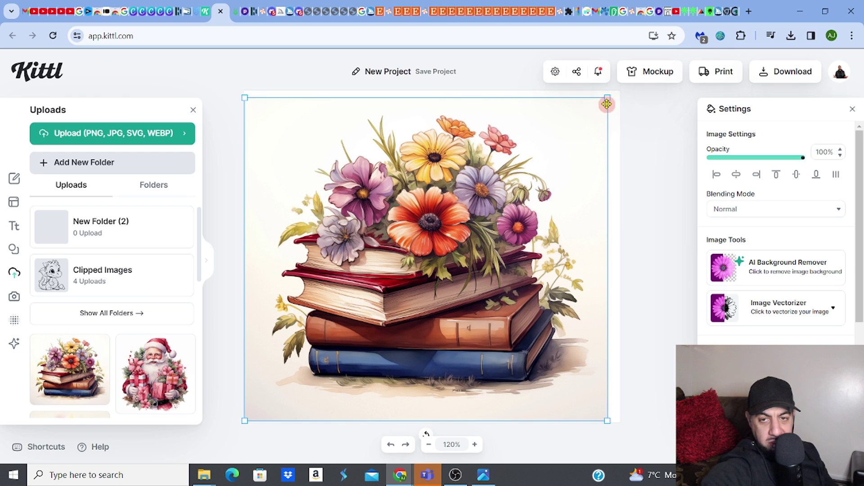
drag(607, 100, 630, 94)
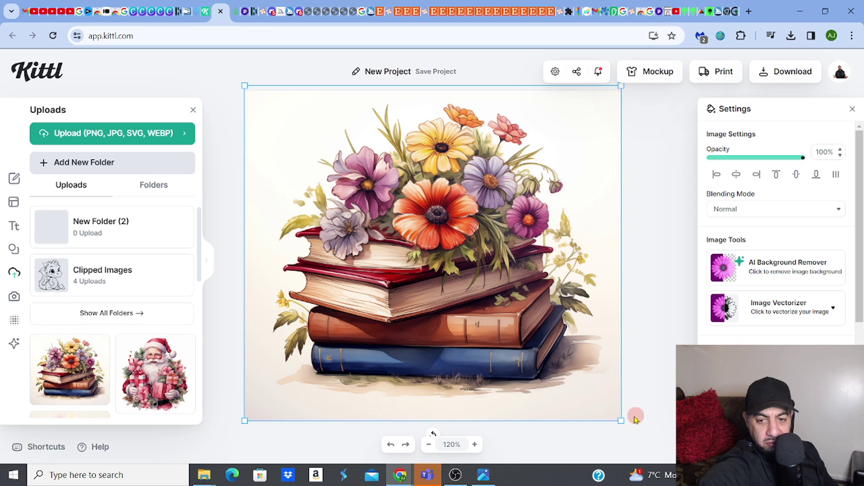
drag(621, 421, 630, 425)
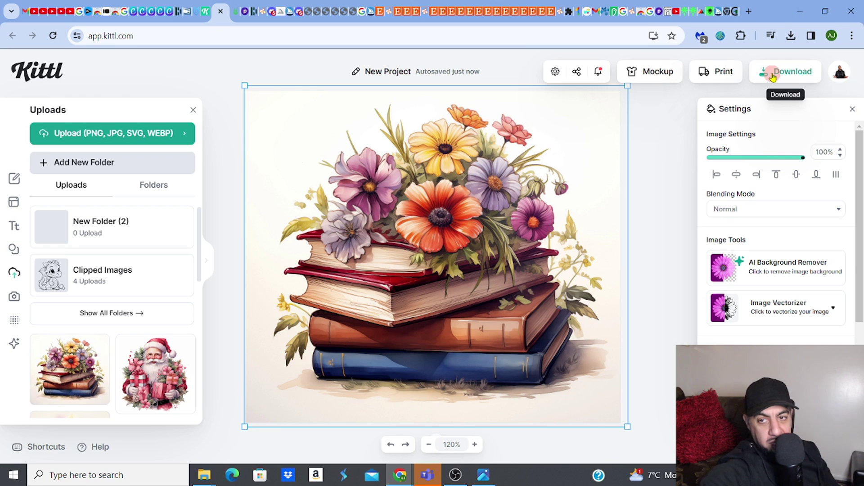
Export the 9.30 × 8.20 in, 300 DPI design (2790 × 2460 px) as a PNG
click(773, 77)
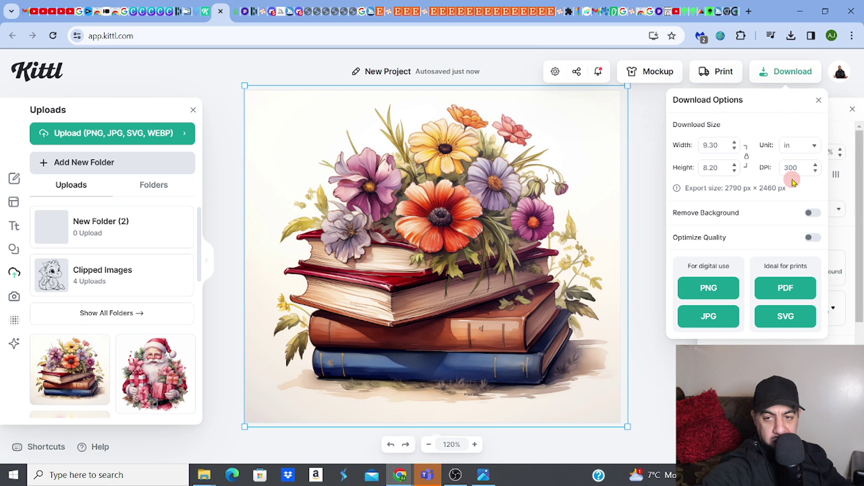
click(707, 288)
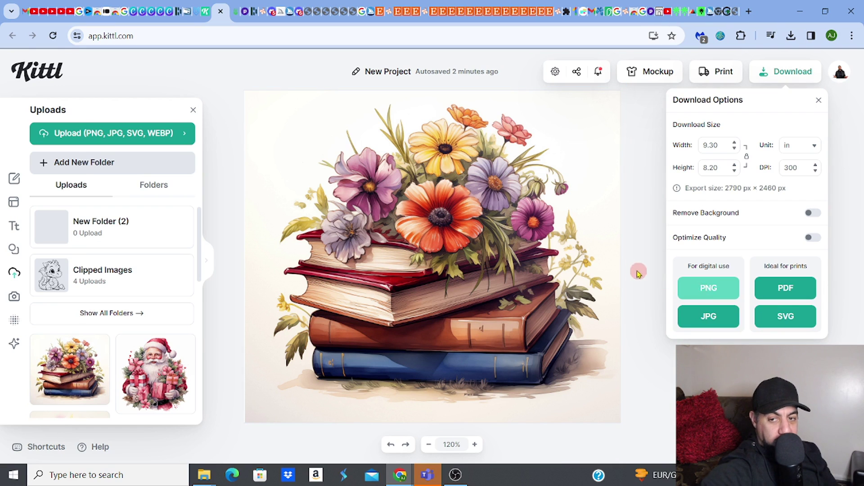
click(695, 293)
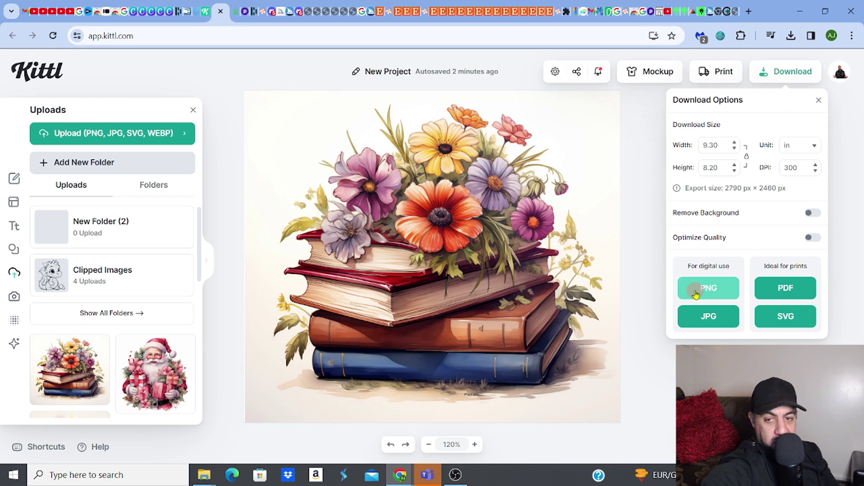